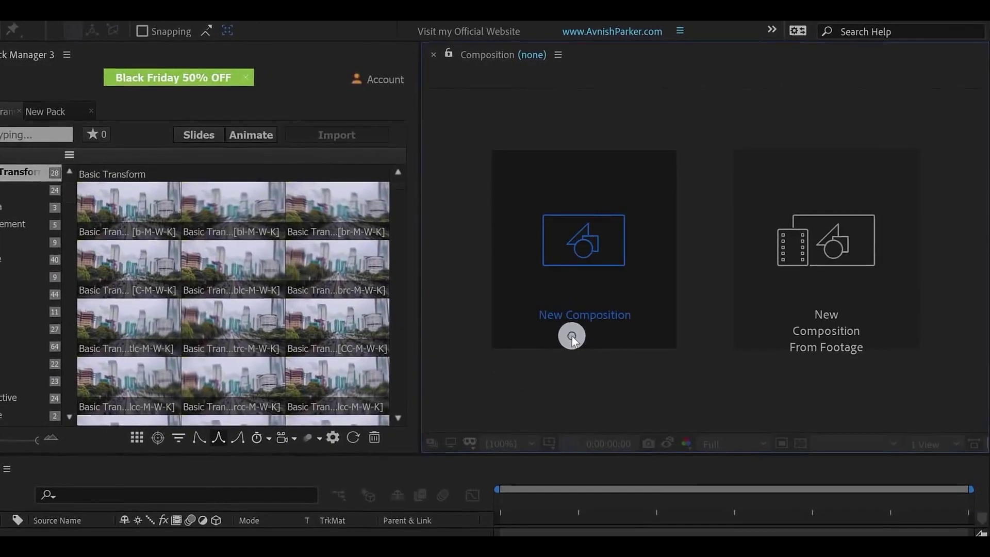
Create a 1920×854, 24 fps, 10-second composition named 'Transition'
left_click(571, 337)
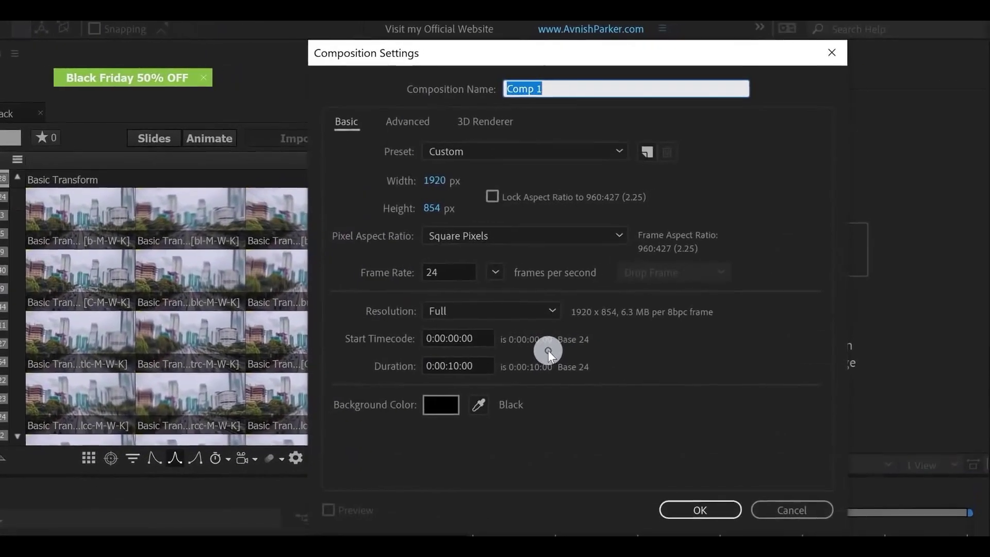
type("Transition")
left_click(671, 513)
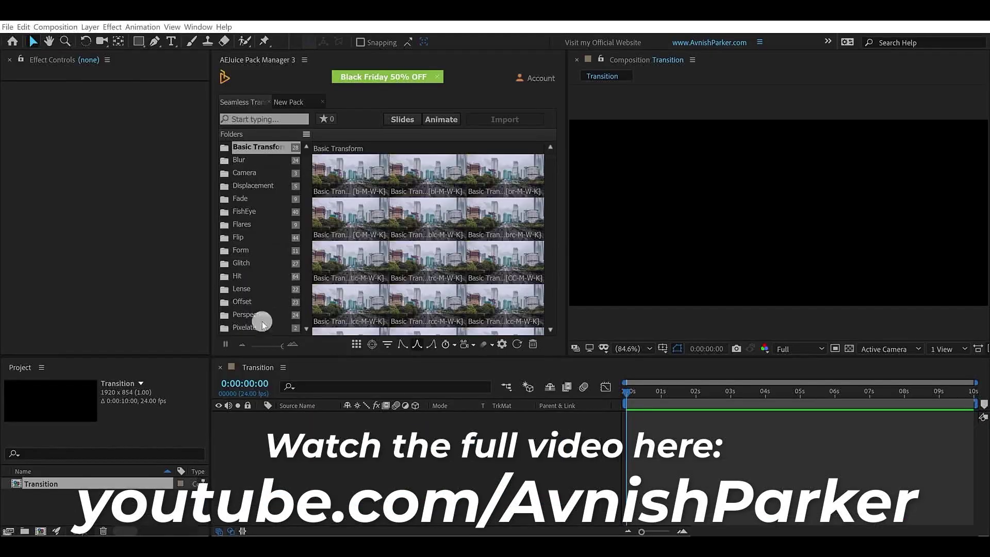
Add 01.mov, 02.mov and 03.mov as layers and put the playhead at 2 seconds
left_click_drag(63, 316, 322, 462)
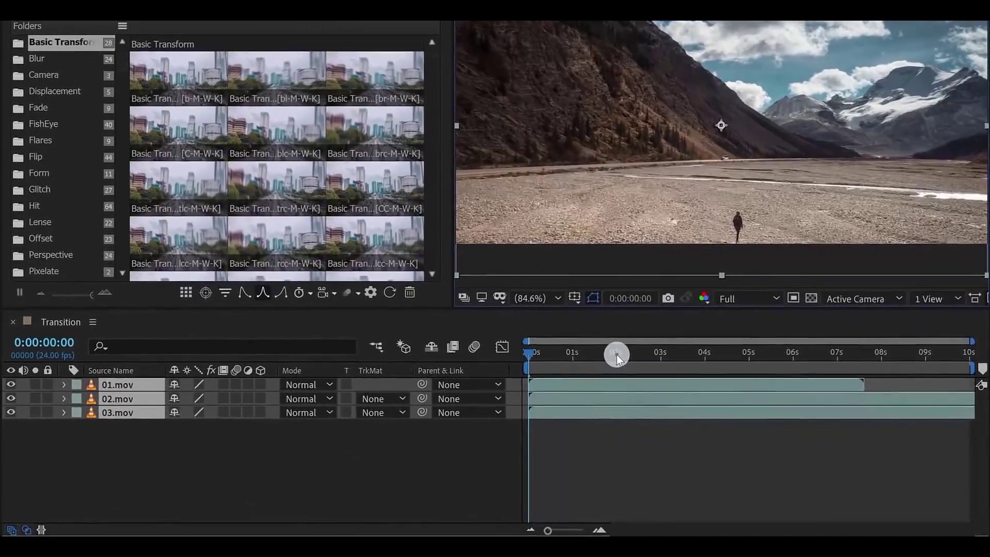
left_click(643, 371)
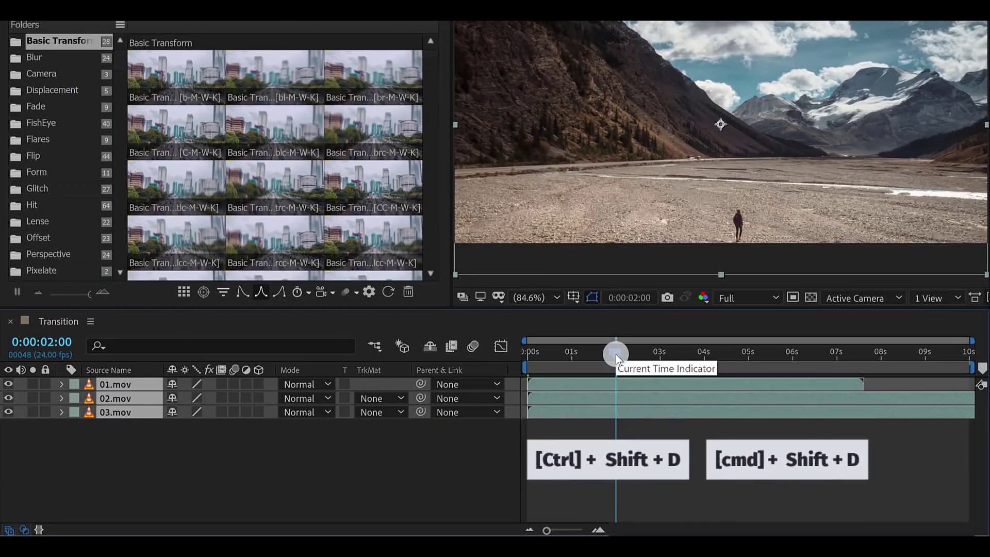
Split all three layers at 2 seconds, delete the later halves, and select the layers
key("ctrl+shift+d")
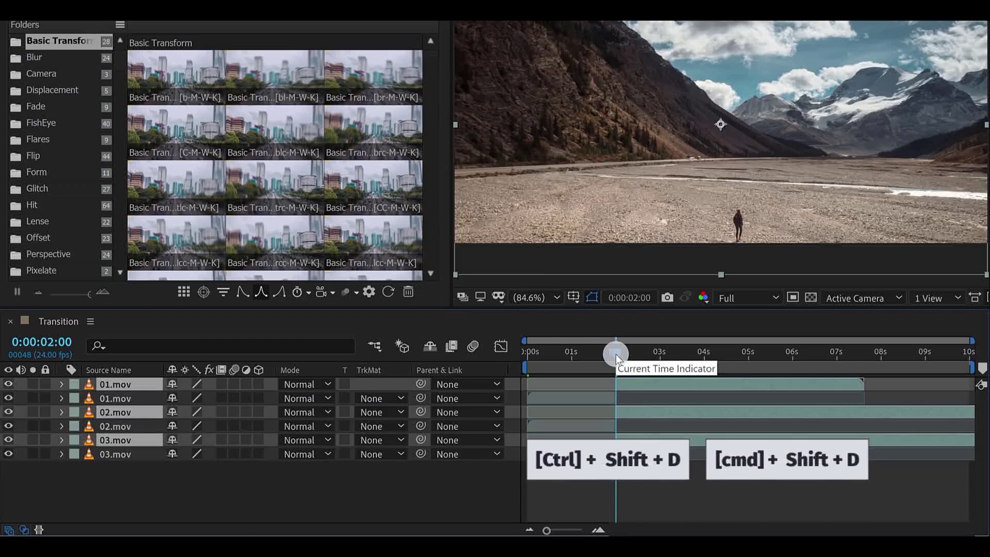
key("Delete")
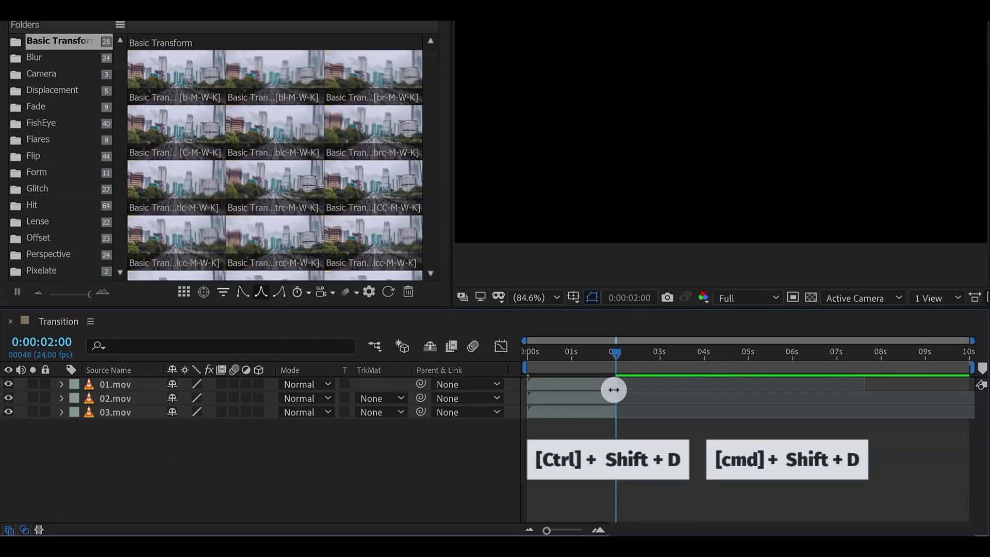
left_click(549, 412)
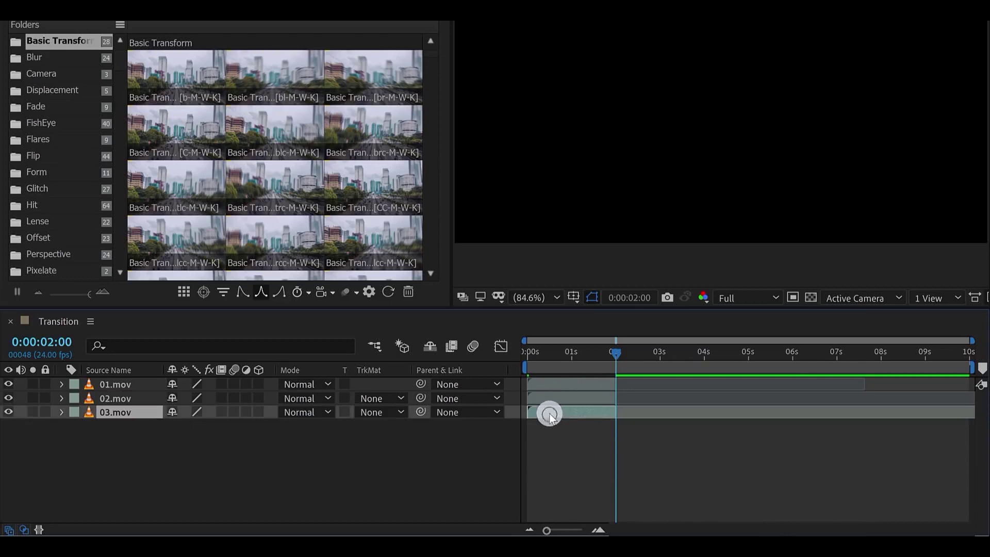
left_click(548, 382, "shift")
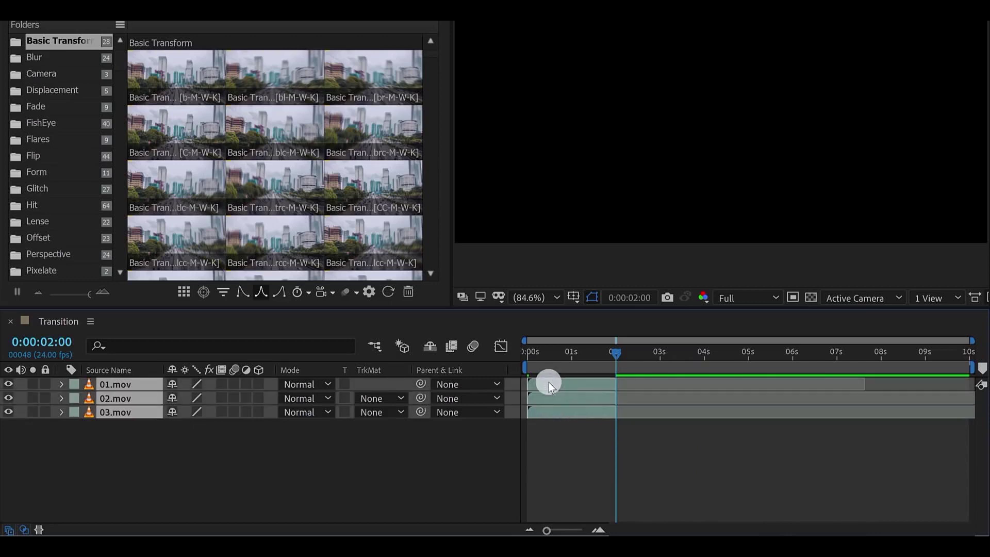
Sequence the selected layers end to end without overlap, then scrub back to the start
right_click(549, 382)
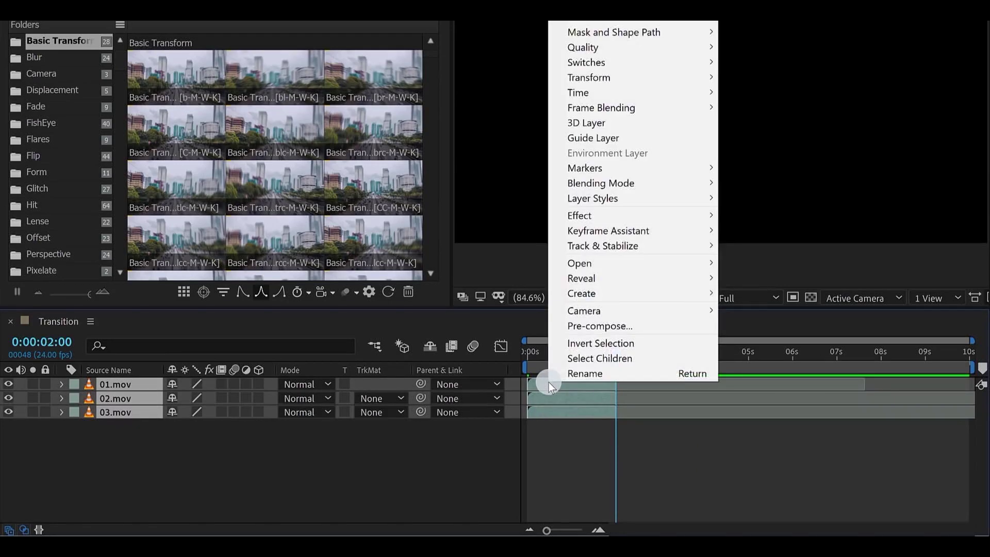
mouse_move(674, 235)
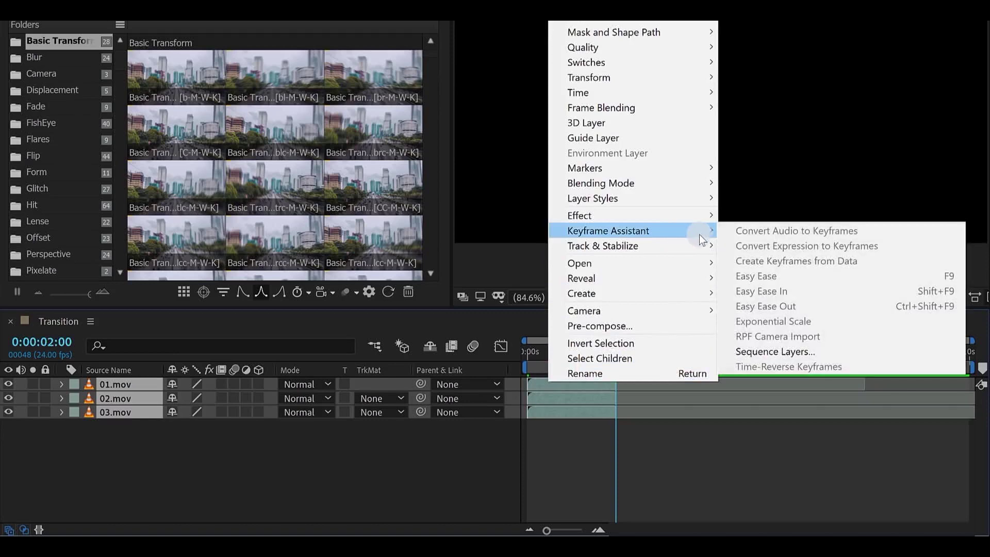
left_click(820, 351)
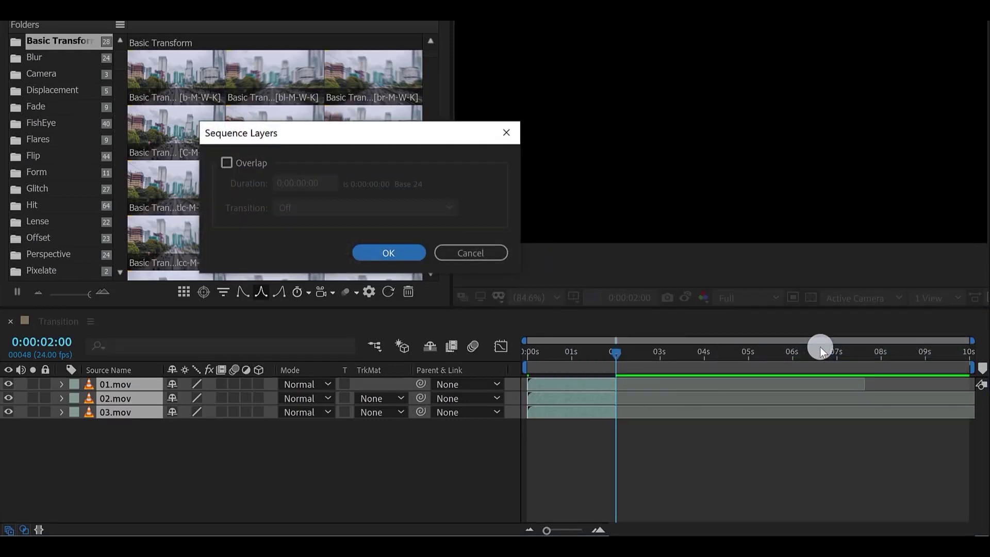
left_click(411, 253)
mouse_move(583, 358)
left_mouse_down()
mouse_move(529, 357)
mouse_move(601, 358)
left_mouse_up()
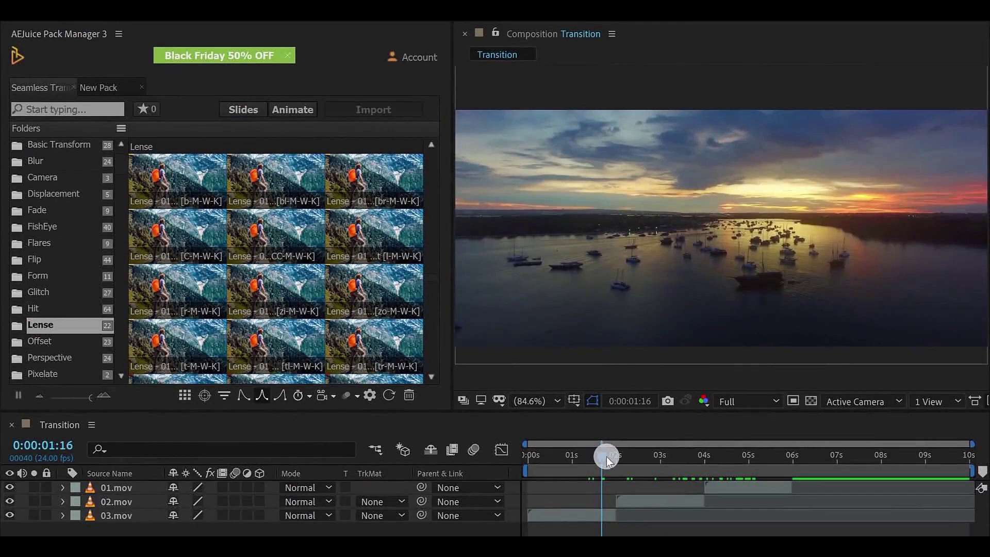
Place the Lense - 01 Top Left transition at the first cut and scrub back to preview it
left_click_drag(605, 461, 619, 493)
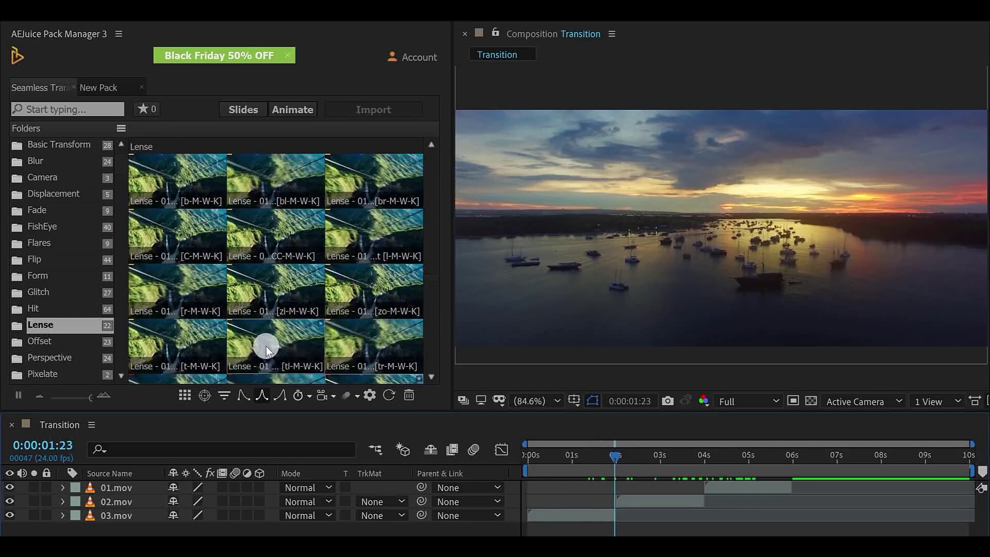
left_click_drag(264, 351, 132, 482)
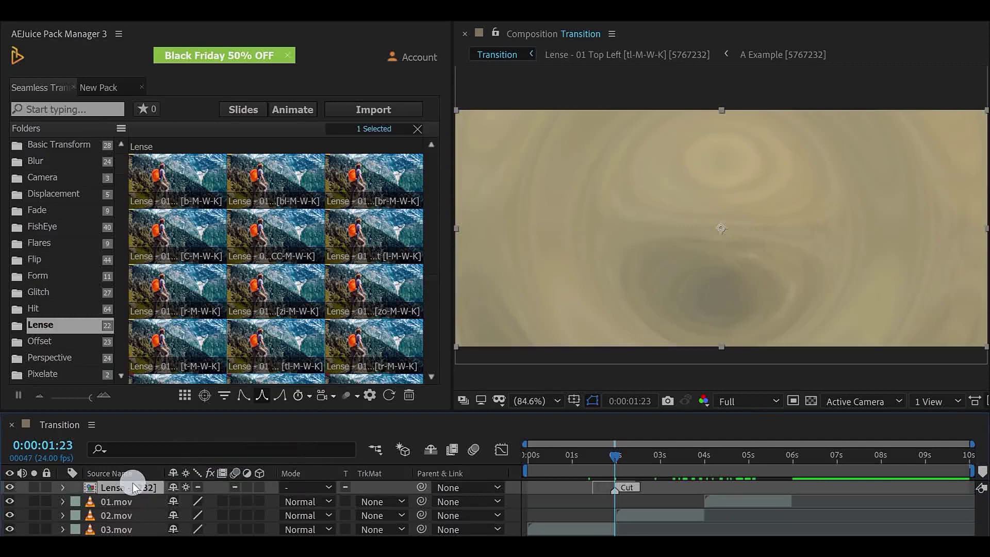
left_click_drag(603, 462, 651, 463)
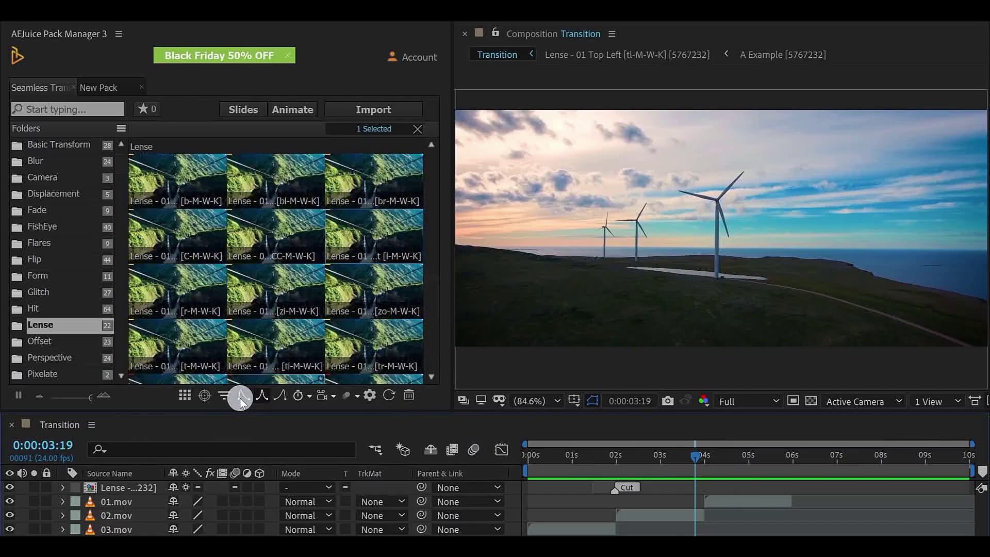
left_click(240, 400)
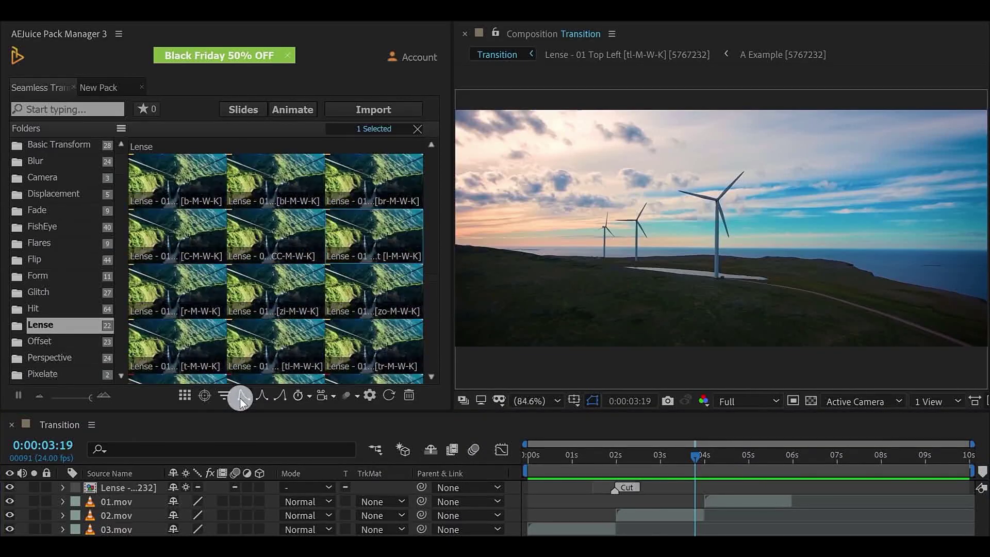
left_click_drag(258, 289, 144, 481)
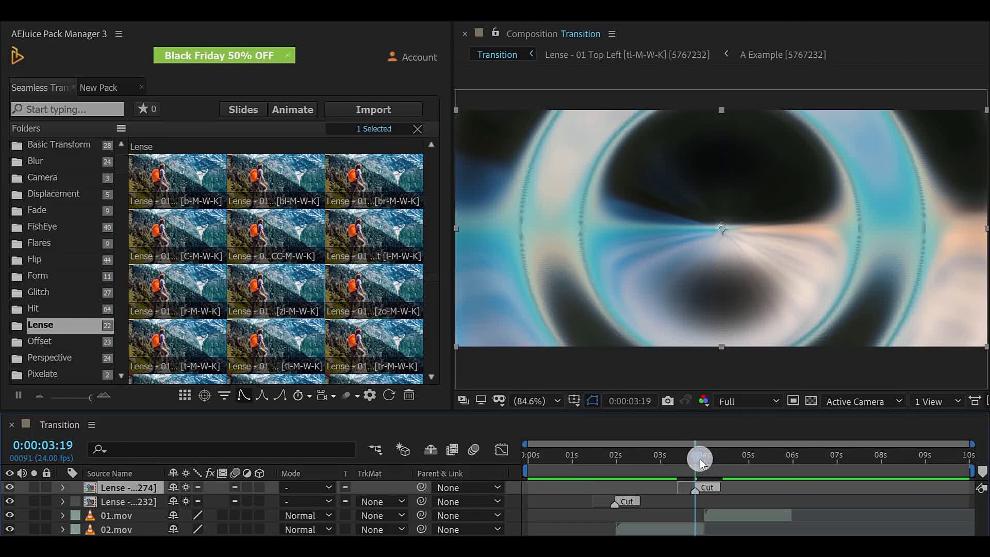
left_click_drag(700, 463, 690, 492)
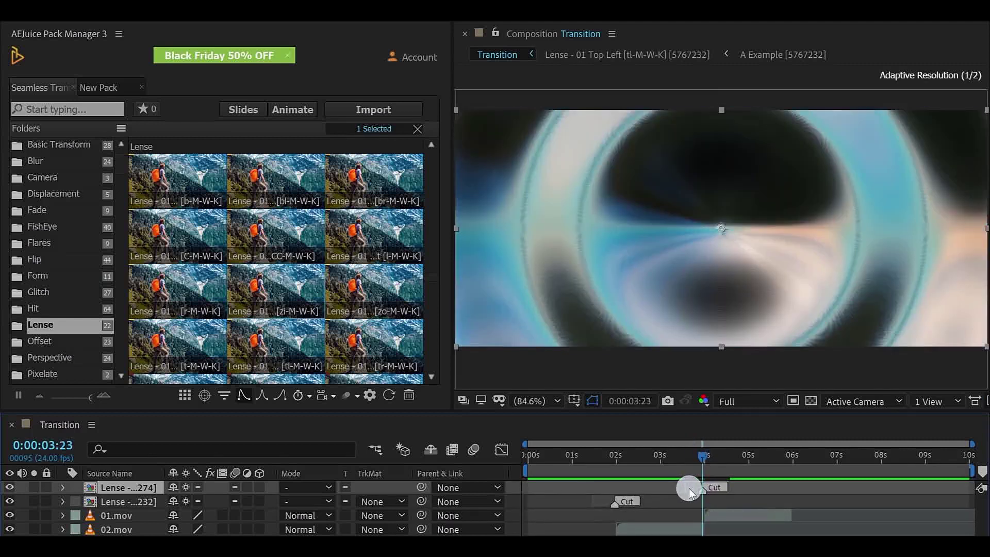
key("space")
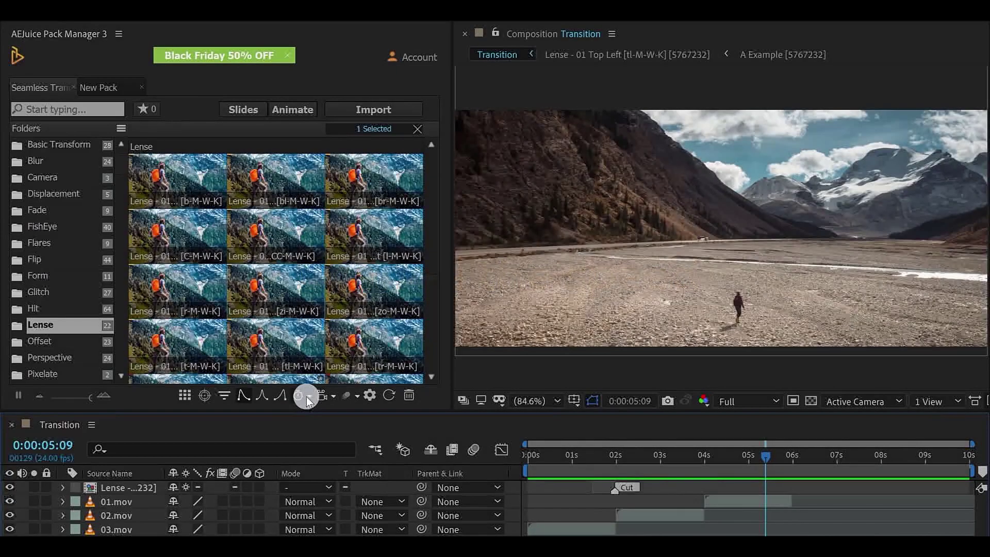
Try a 0.25s transition duration, then set it back to the 1s default
left_click(307, 396)
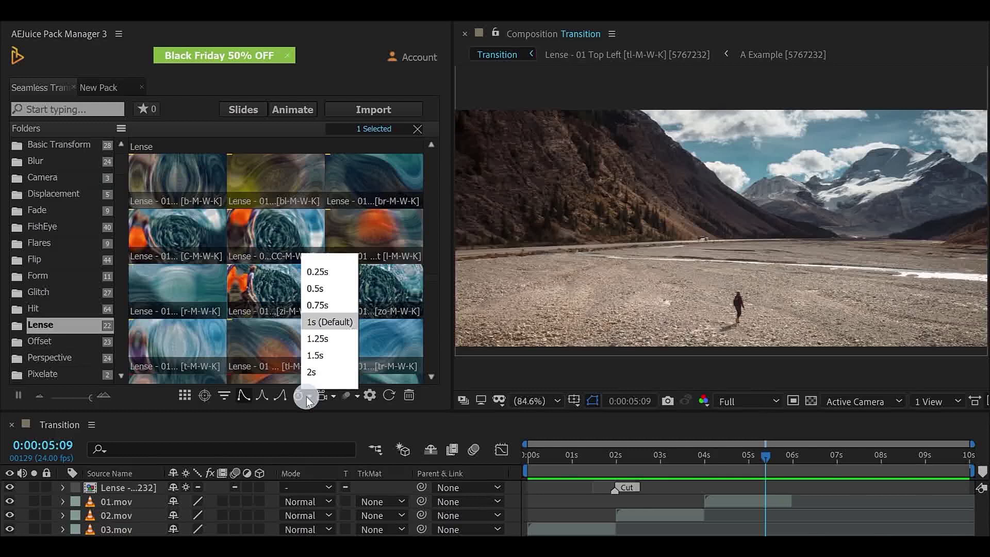
left_click(320, 272)
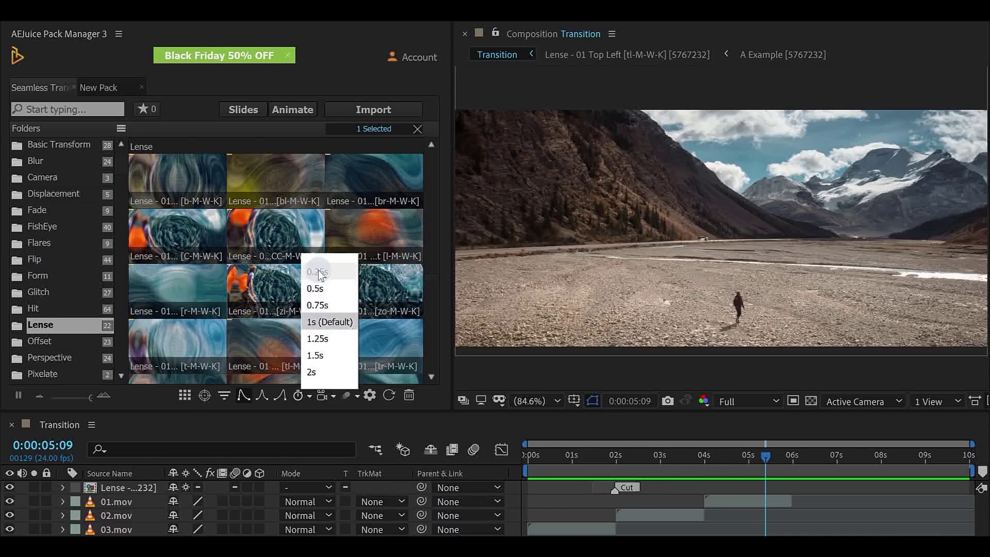
left_click(325, 322)
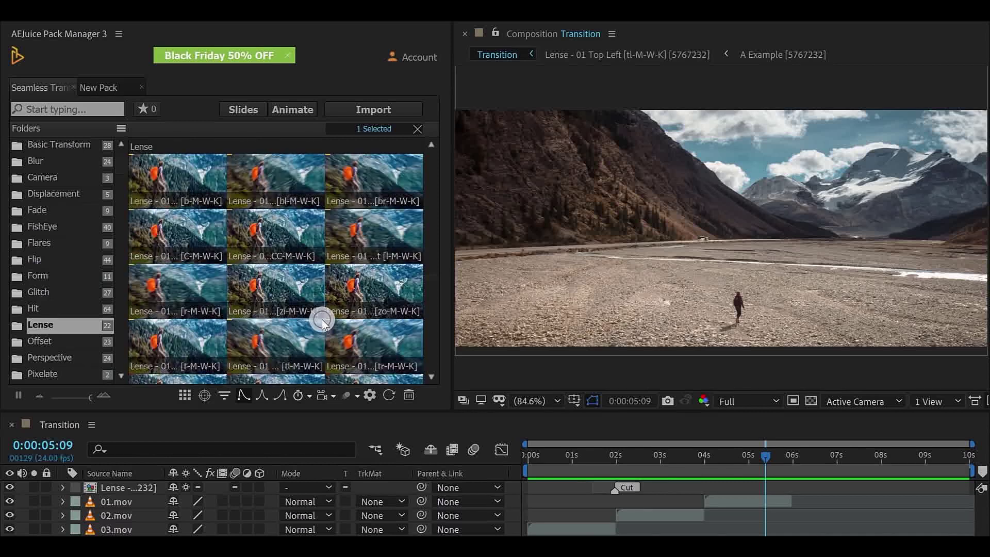
left_click(299, 397)
Set thumbnail preview opacity to 0% and move to the cut near 4 seconds
left_click(344, 397)
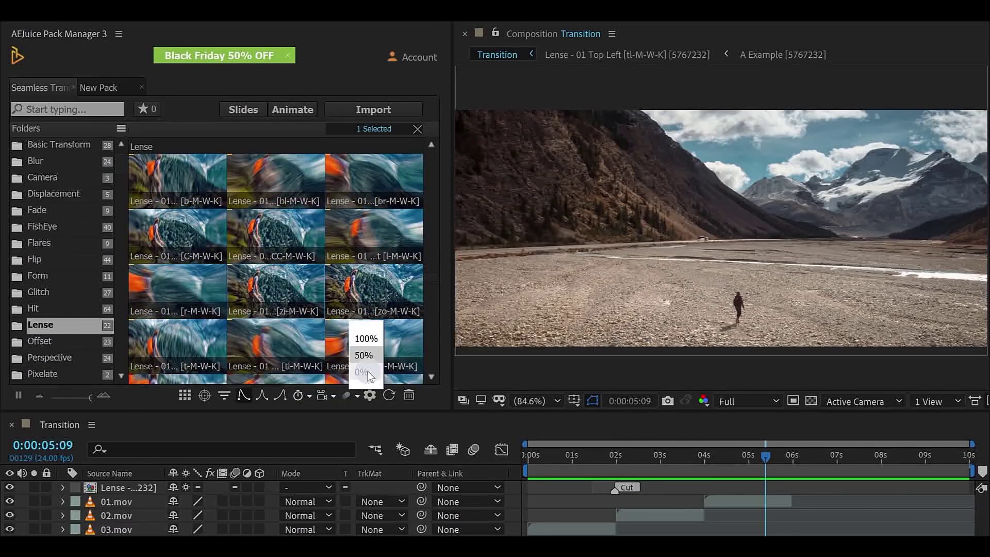
left_click(367, 371)
left_click(299, 336)
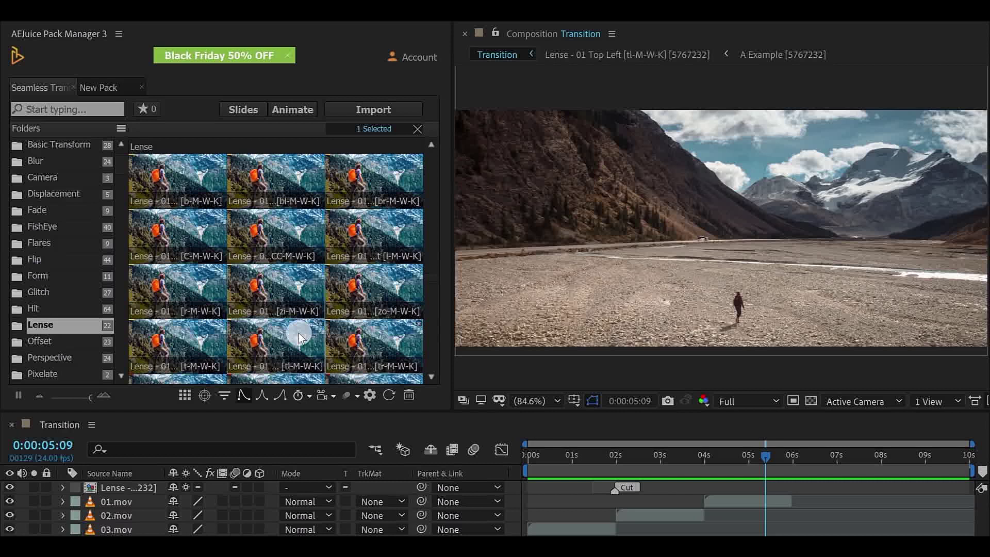
left_click(639, 466)
left_click(698, 458)
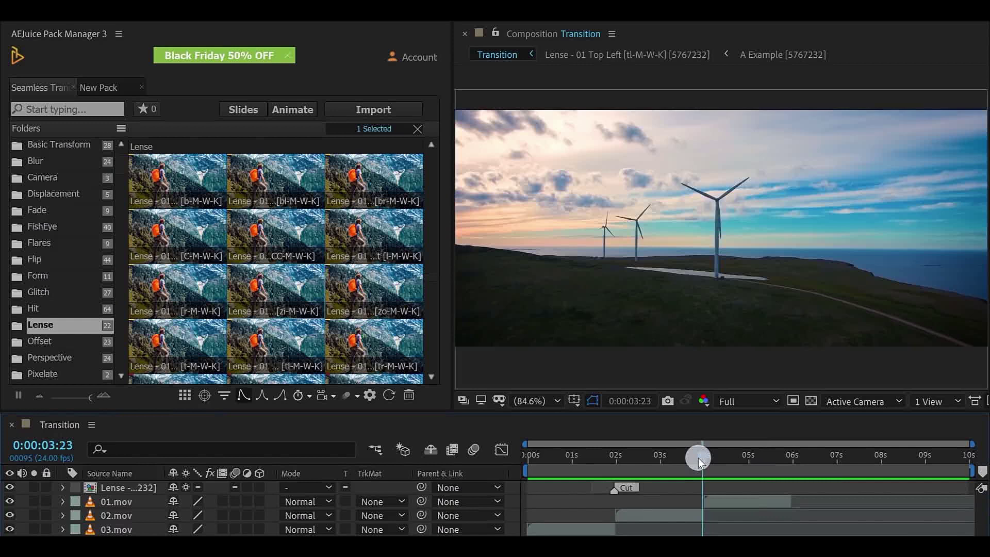
Drop a Lense transition at the 4-second cut, preview it, then delete it
left_click_drag(276, 291, 154, 483)
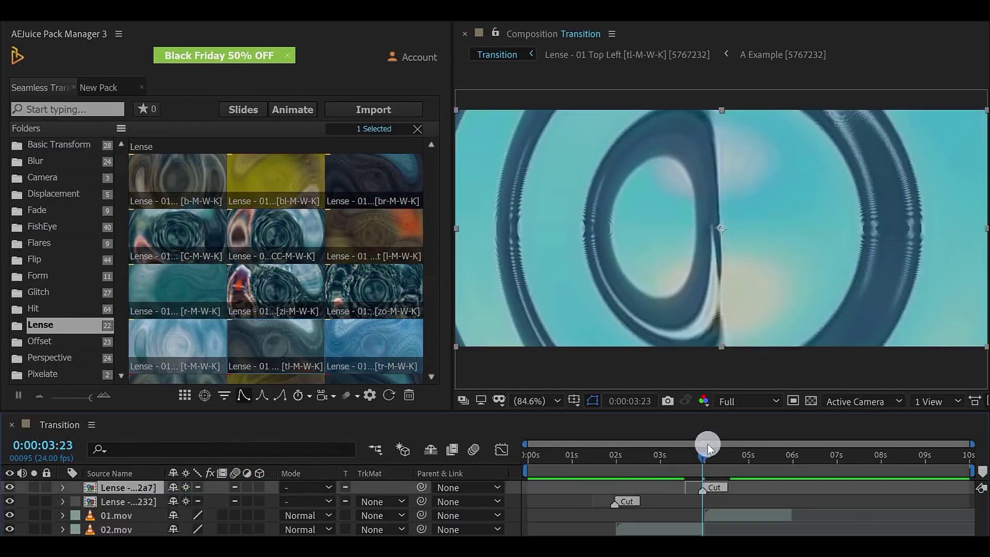
left_click(691, 454)
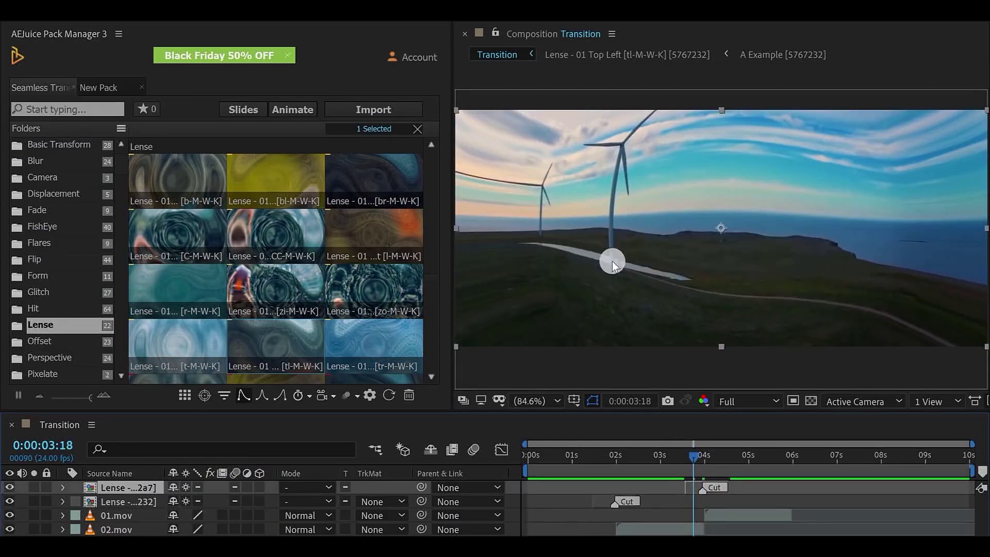
left_click(702, 455)
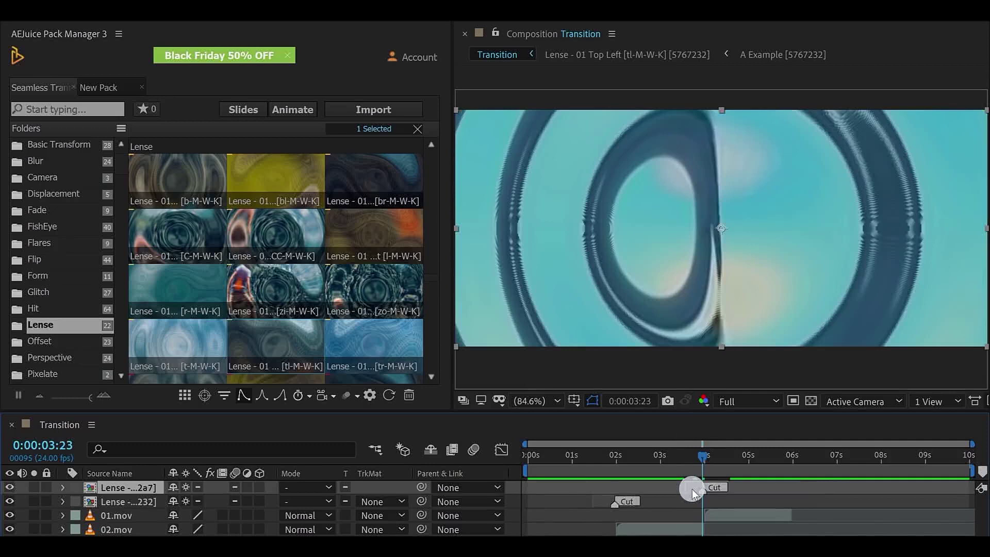
key("Delete")
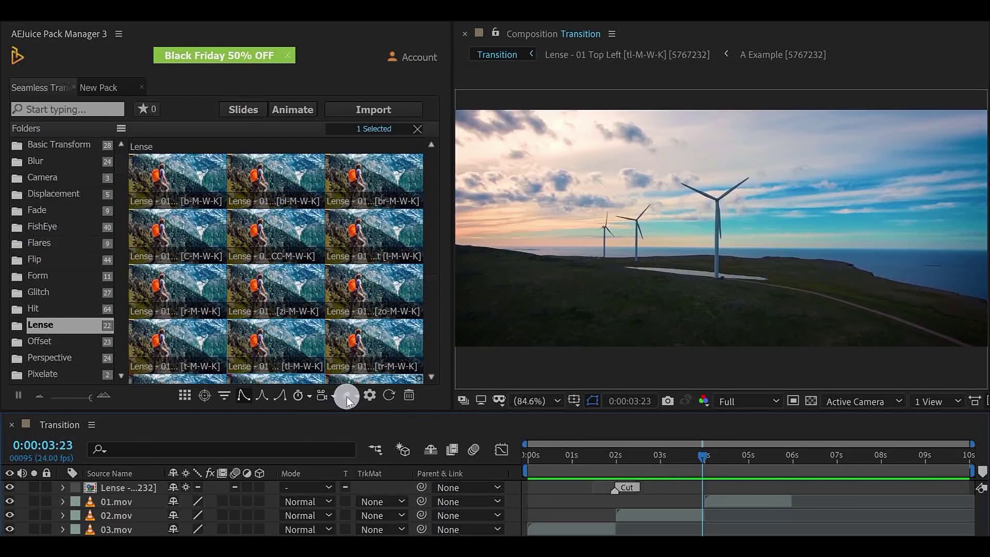
Restore thumbnail previews to 100% and add Lense [tl-M-W-K] at the 4-second cut
left_click(347, 399)
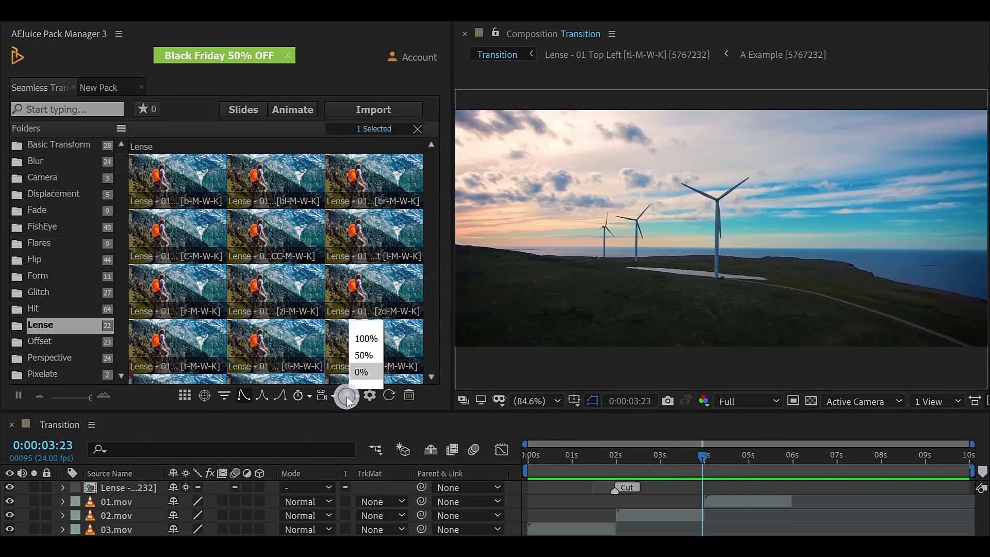
left_click(365, 340)
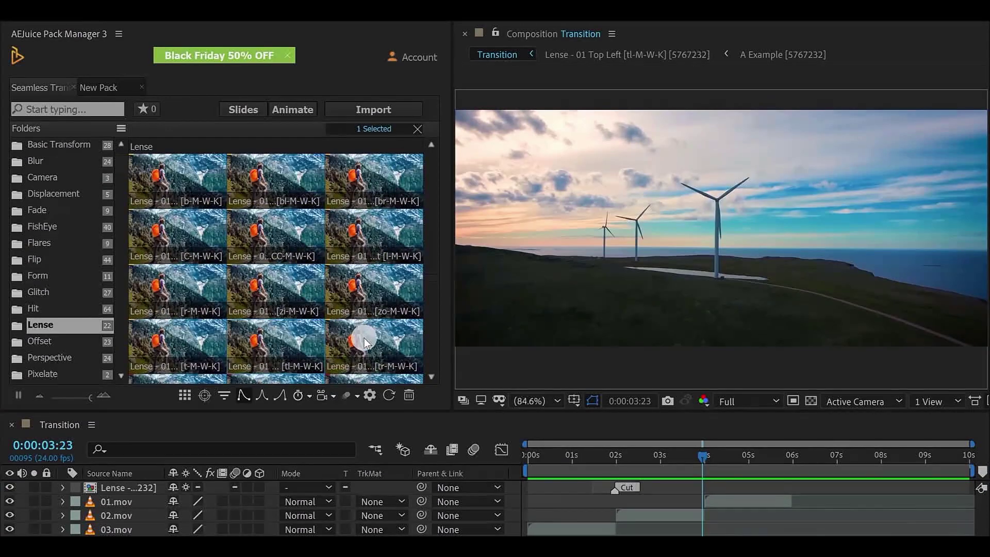
left_click_drag(279, 341, 380, 477)
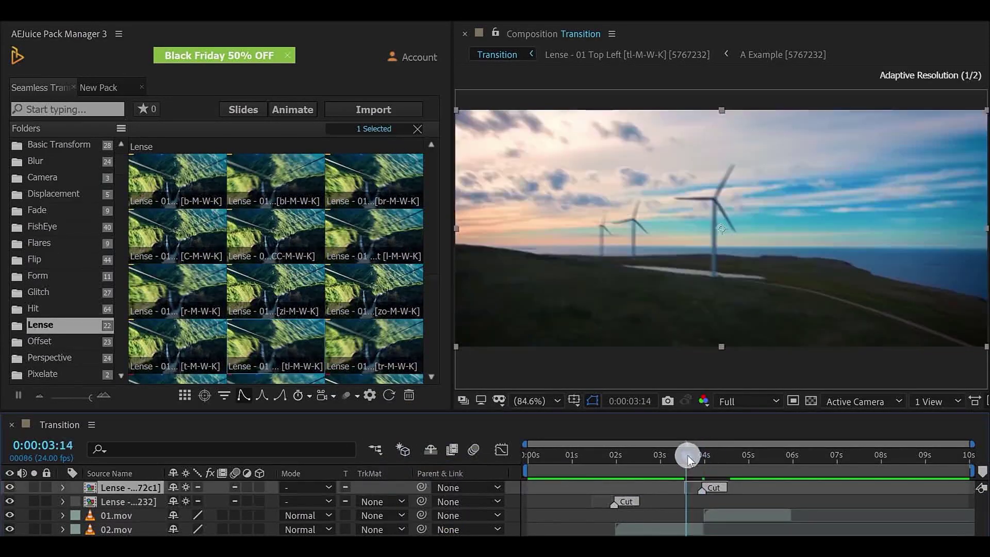
left_click(691, 455)
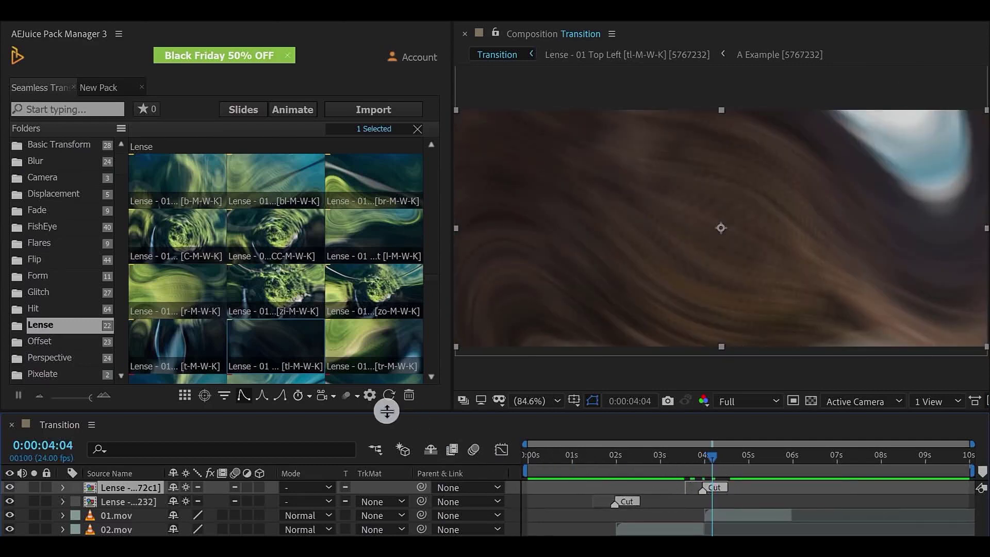
Drop an Offset preset at the 2-second cut and scrub the timeline to preview it
left_click(50, 340)
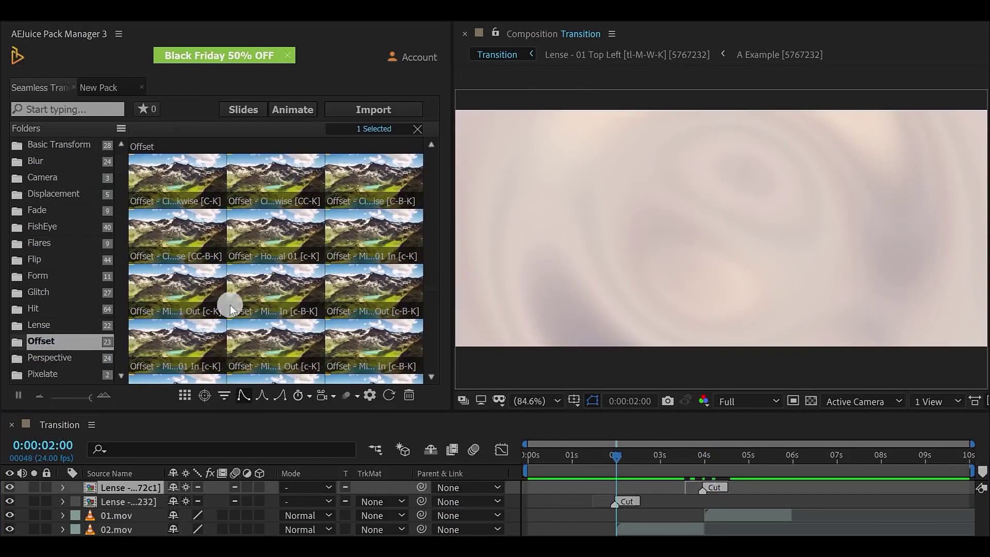
left_click_drag(273, 236, 141, 482)
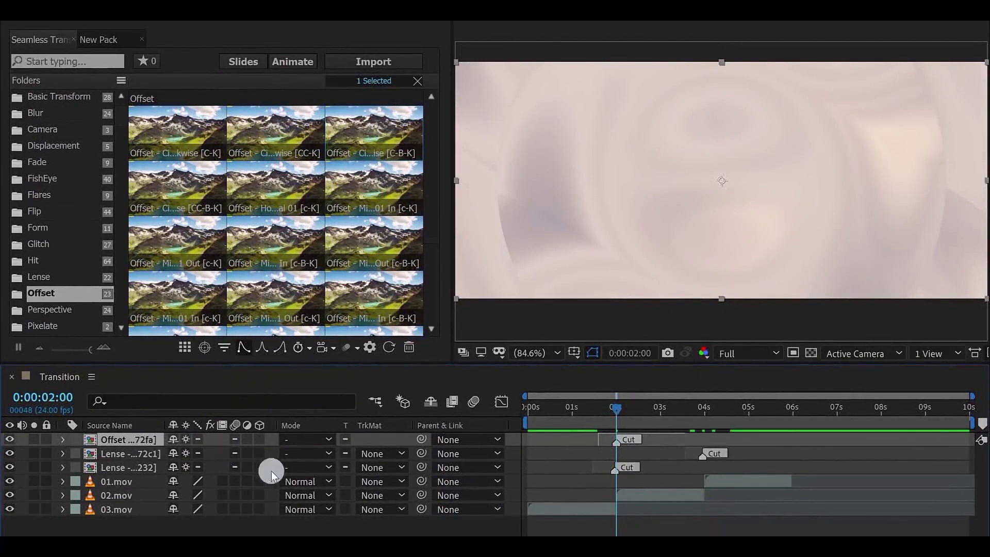
left_click_drag(594, 410, 677, 442)
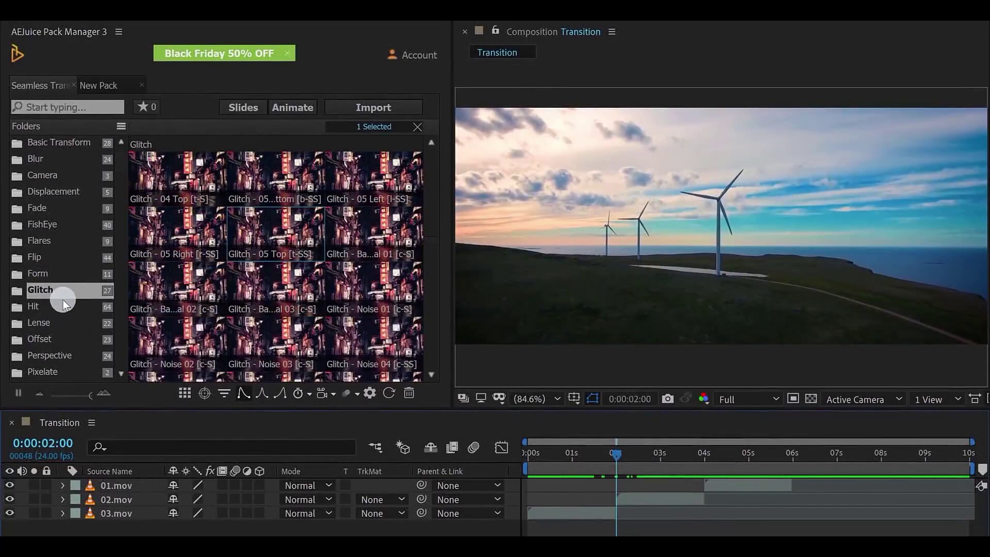
Apply Target Zoom - Simple 01 Counterclockwise at the 2-second cut and scrub back to preview it
left_click(64, 305)
key("Down")
key("Down")
key("Down")
key("Down")
key("Down")
key("Down")
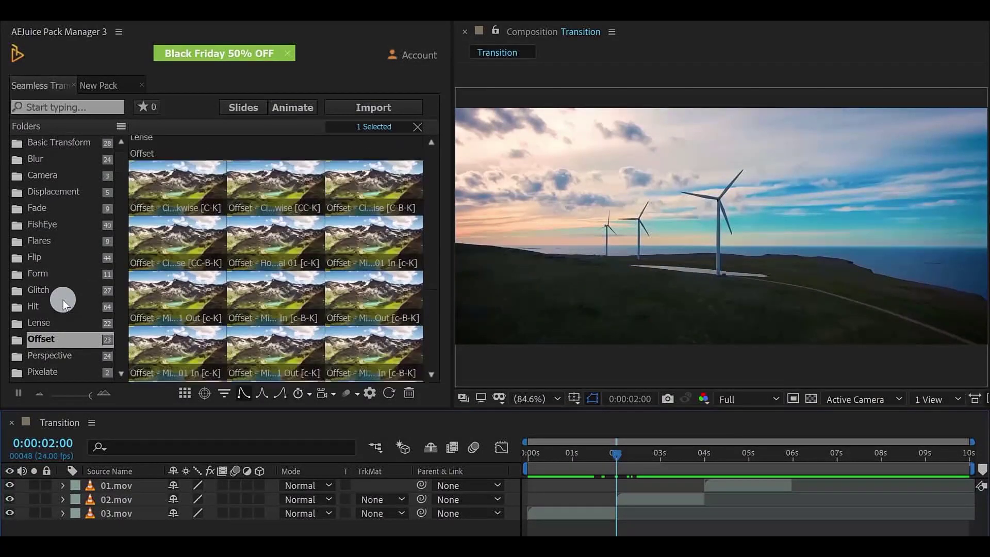
key("Down")
key("Down")
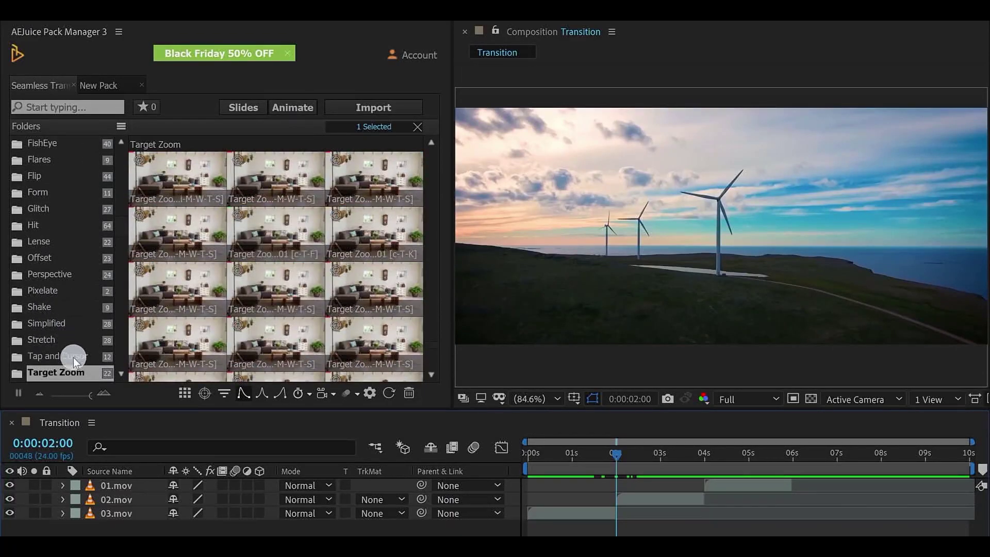
key("Return")
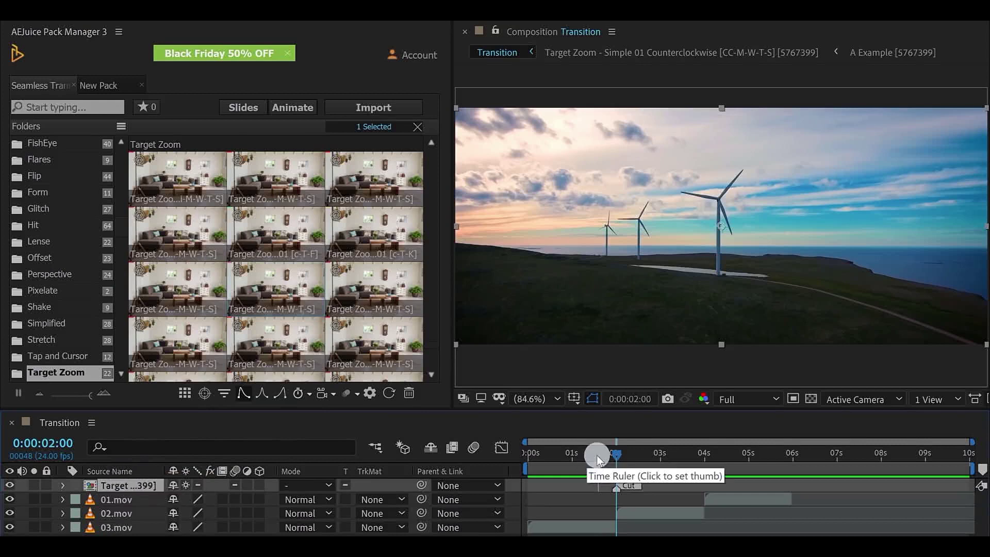
mouse_move(596, 455)
left_mouse_down()
mouse_move(636, 453)
mouse_move(608, 454)
left_mouse_up()
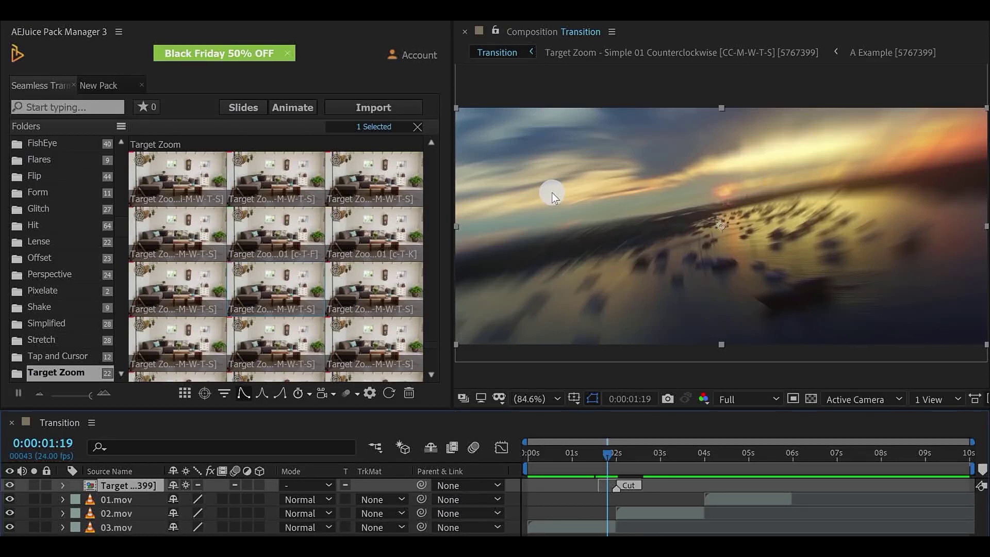
Add a zoom-center target, undo it, and scrub a few frames to check the zoom
left_click(204, 393)
left_click(205, 392)
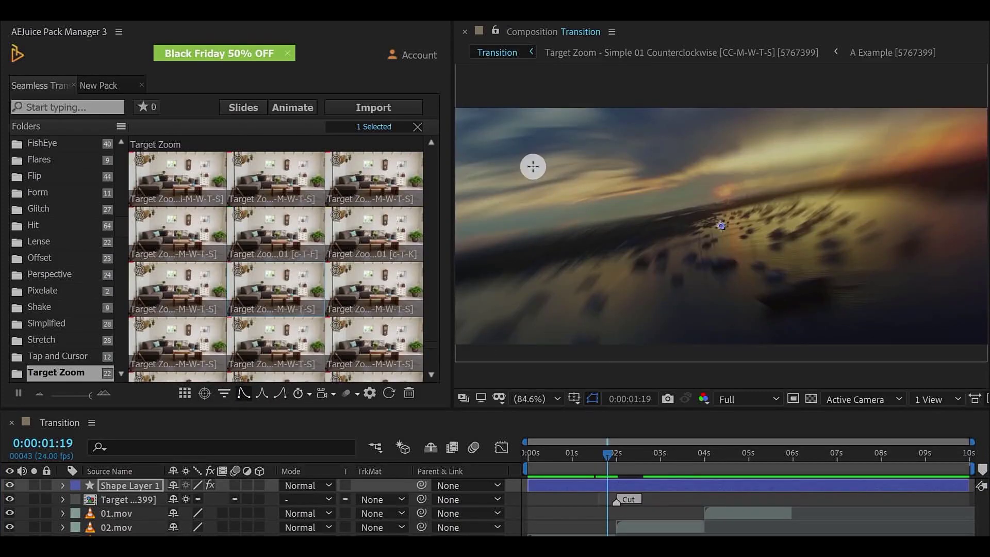
key("ctrl+z")
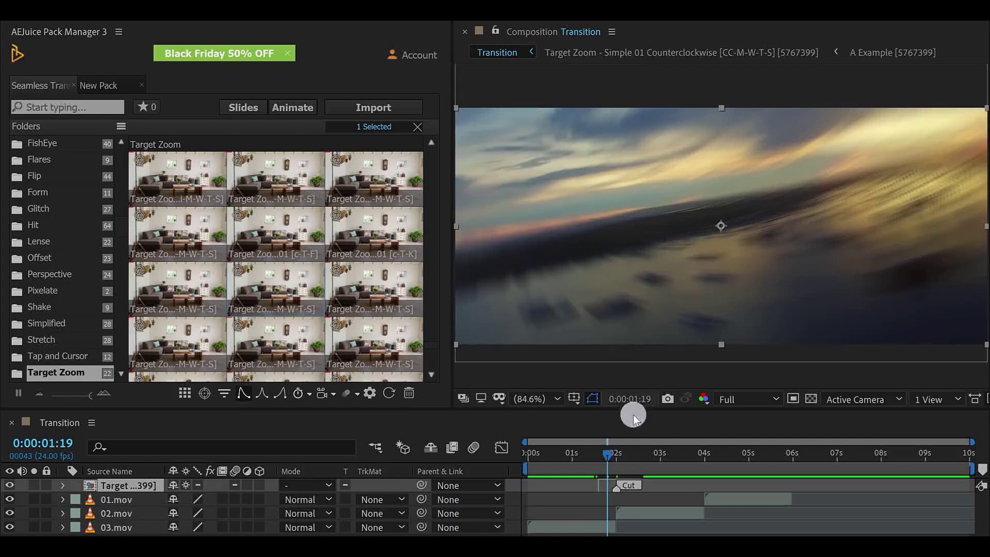
left_click(613, 452)
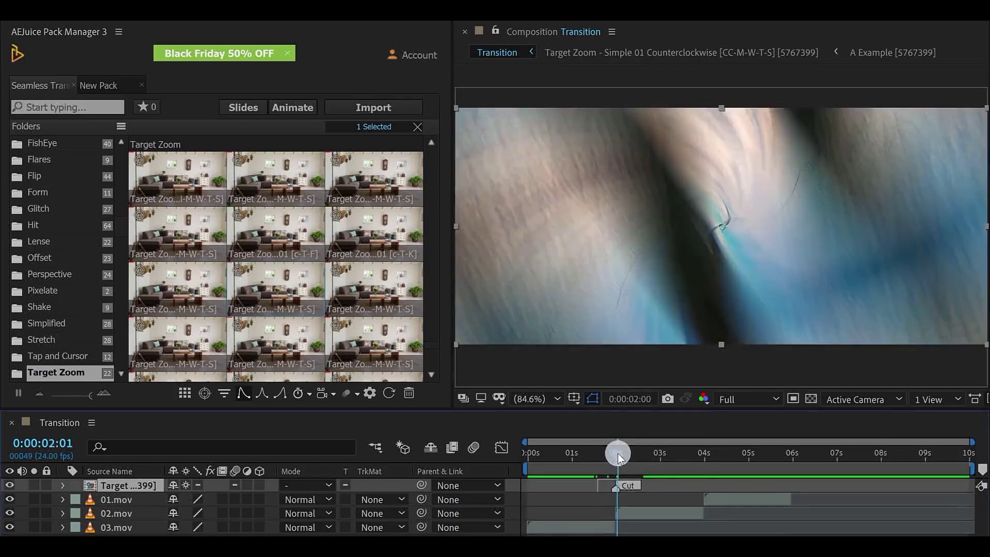
left_click_drag(618, 458, 632, 462)
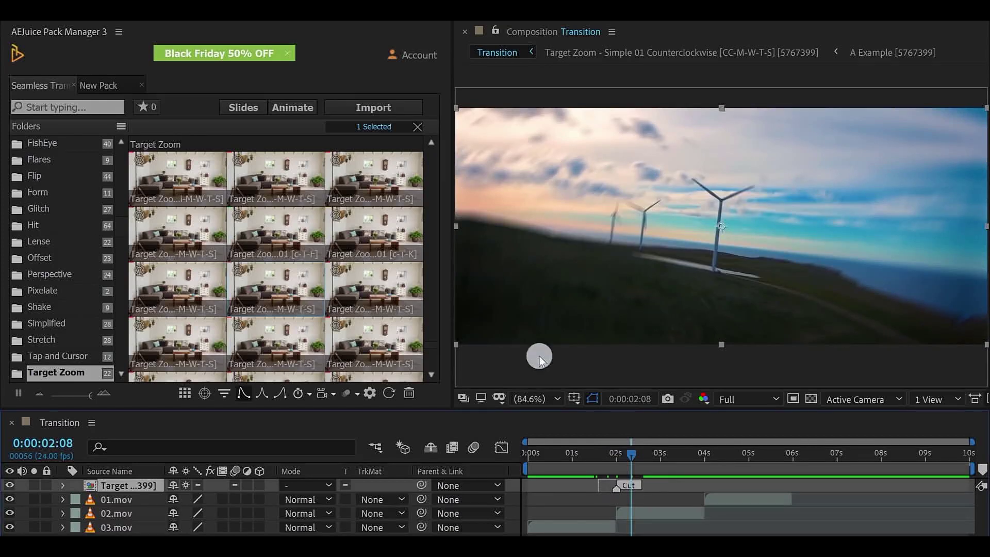
Place the zoom-center target on the upper-left clouds and play the composition
left_click(205, 394)
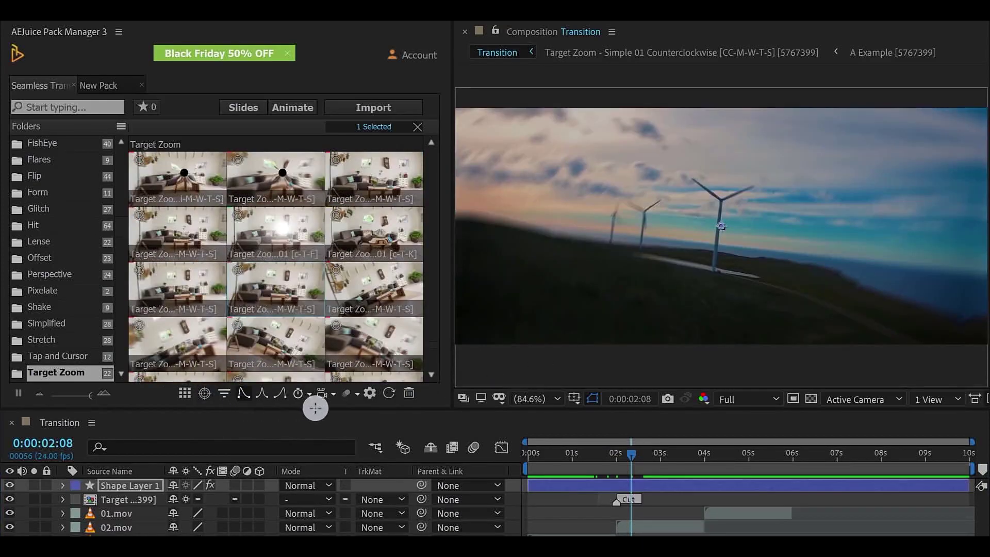
left_click(517, 163)
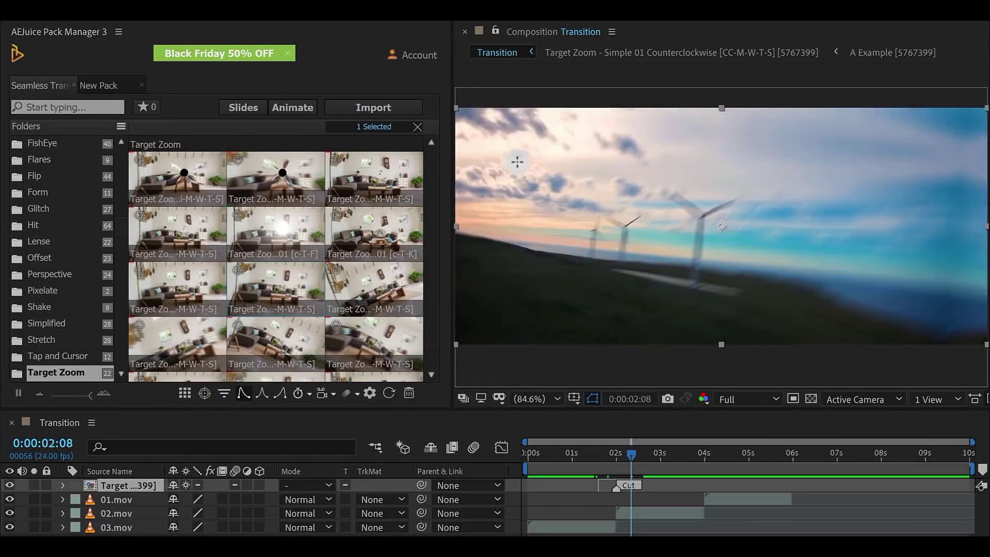
key("space")
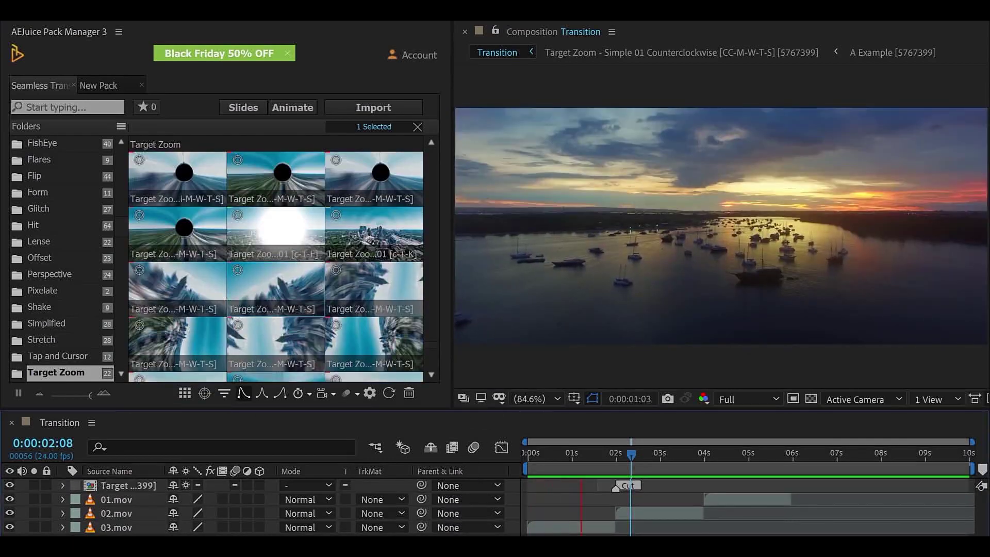